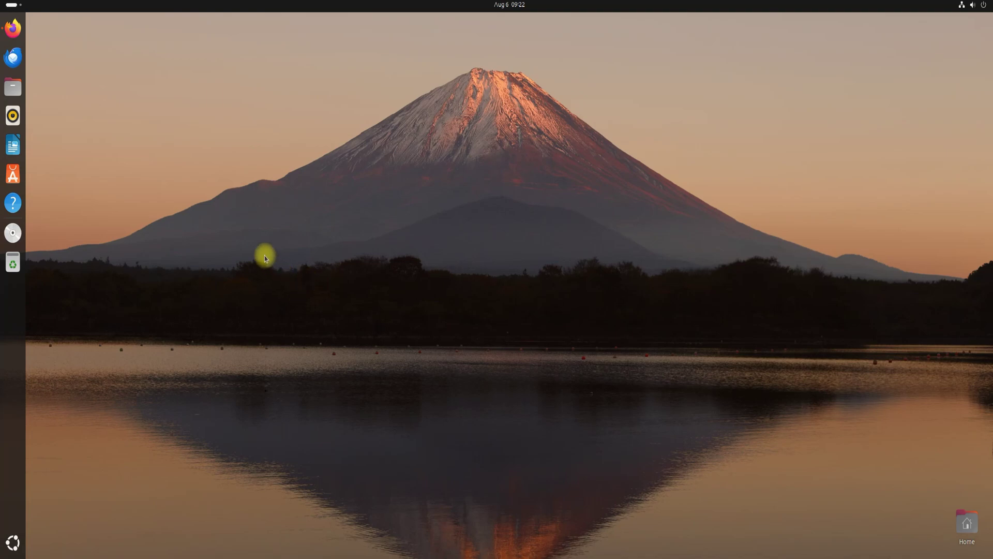
- Open a terminal in the Desktop folder, enlarged and moved to the centre of the screen
{"action": "right_click", "coordinate": [244, 220]}
{"action": "left_click", "coordinate": [293, 327]}
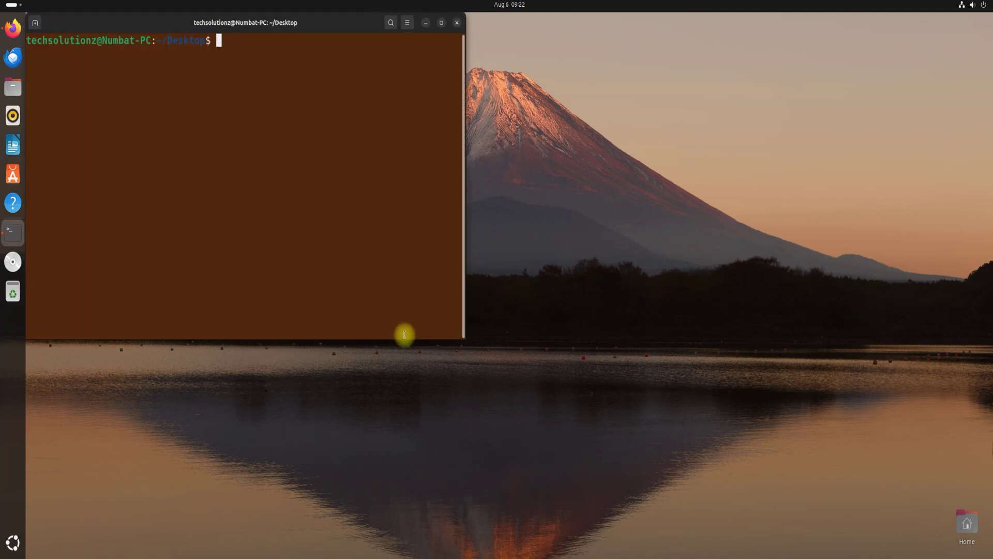
{"action": "left_click_drag", "start_coordinate": [464, 337], "coordinate": [844, 516]}
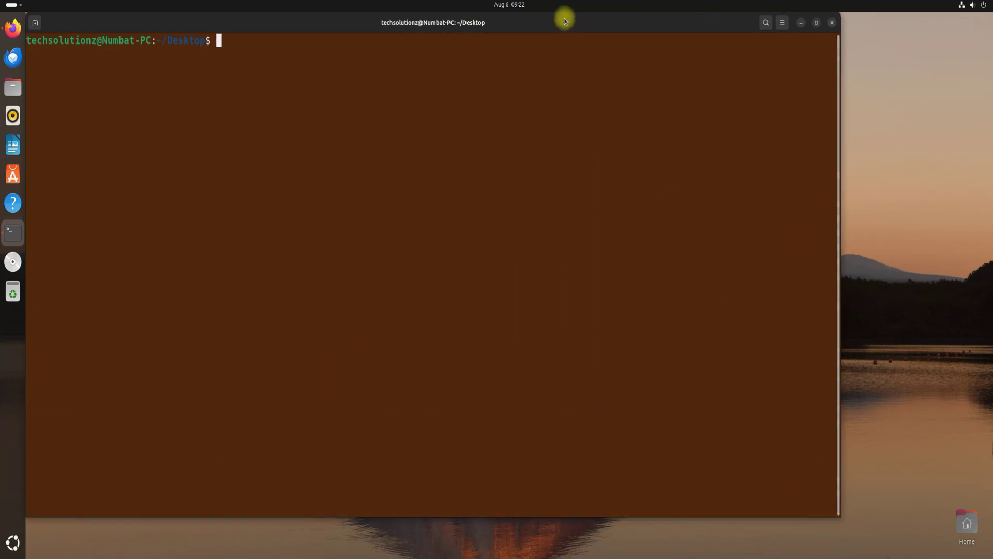
{"action": "left_click_drag", "start_coordinate": [566, 24], "coordinate": [640, 47]}
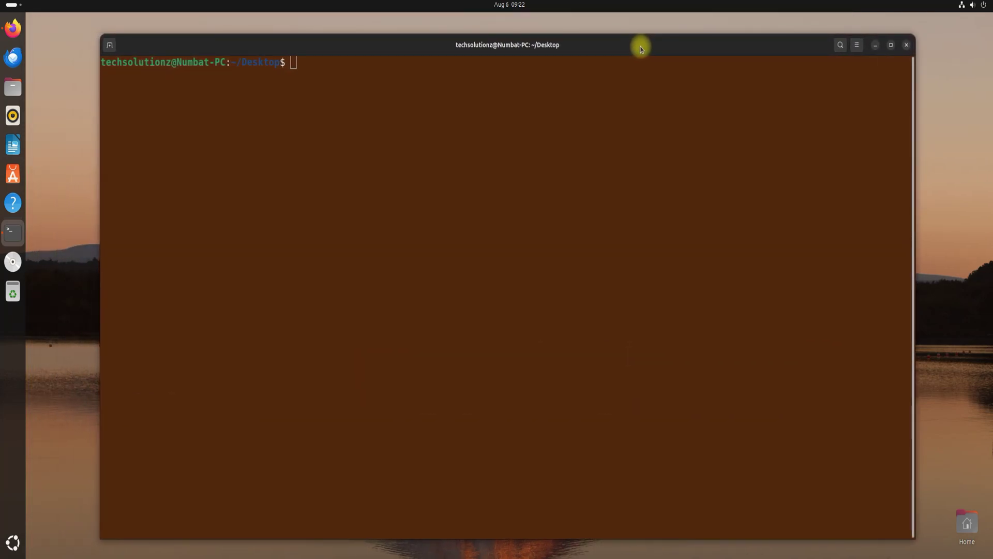
{"action": "type", "text": "sudo apt"}
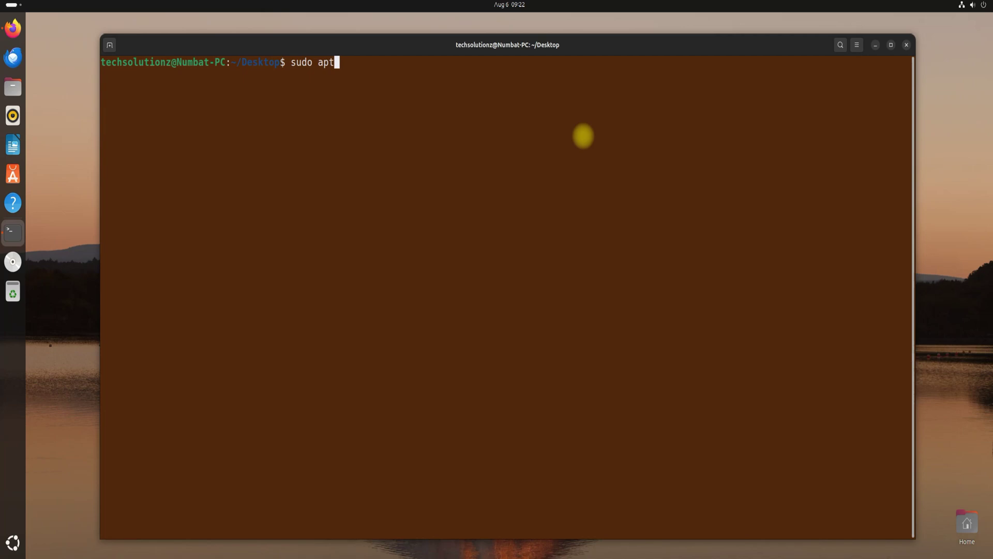
{"action": "type", "text": " update"}
- Run sudo apt update, install software-properties-common, and clear the terminal
{"action": "key", "text": "Return"}
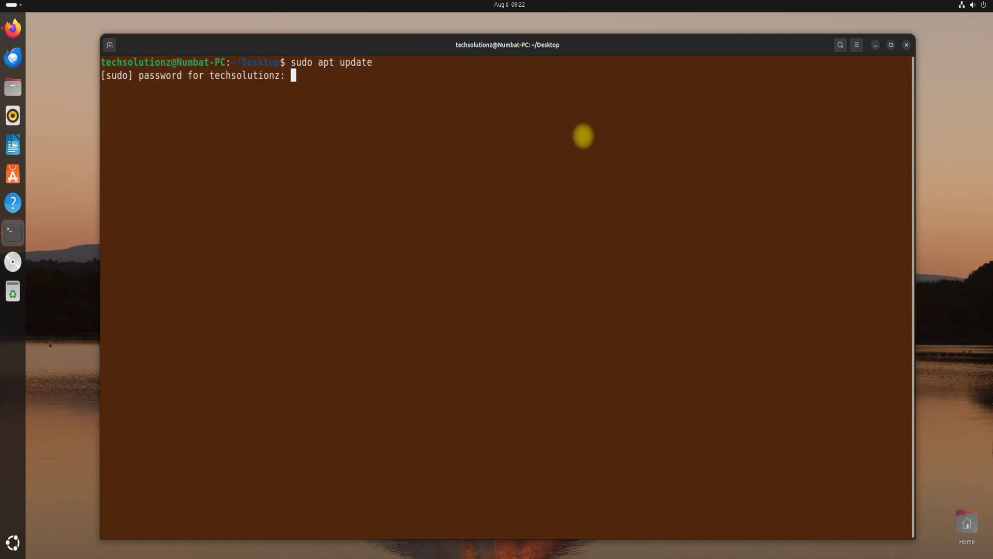
{"action": "key", "text": "Return"}
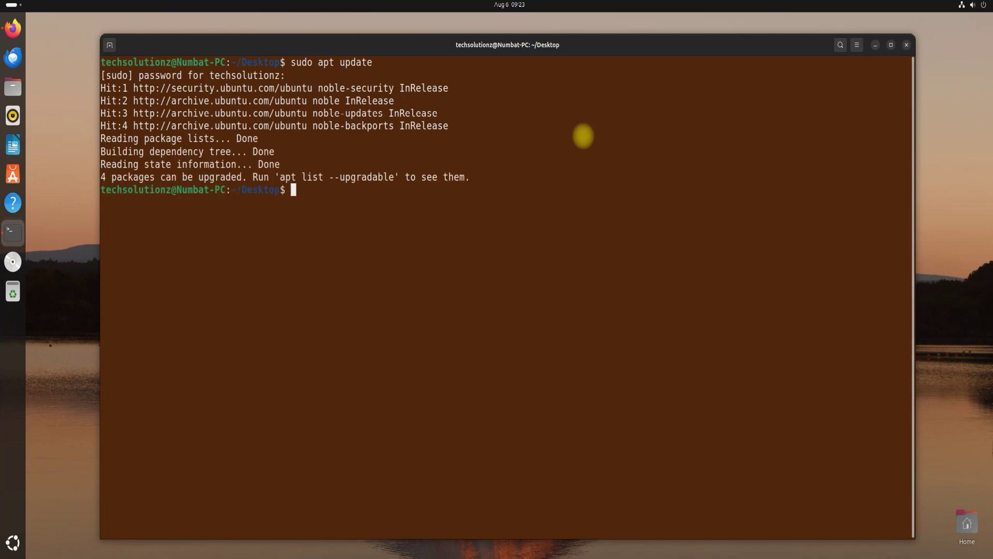
{"action": "type", "text": "sudo apt"}
{"action": "type", "text": "-get install"}
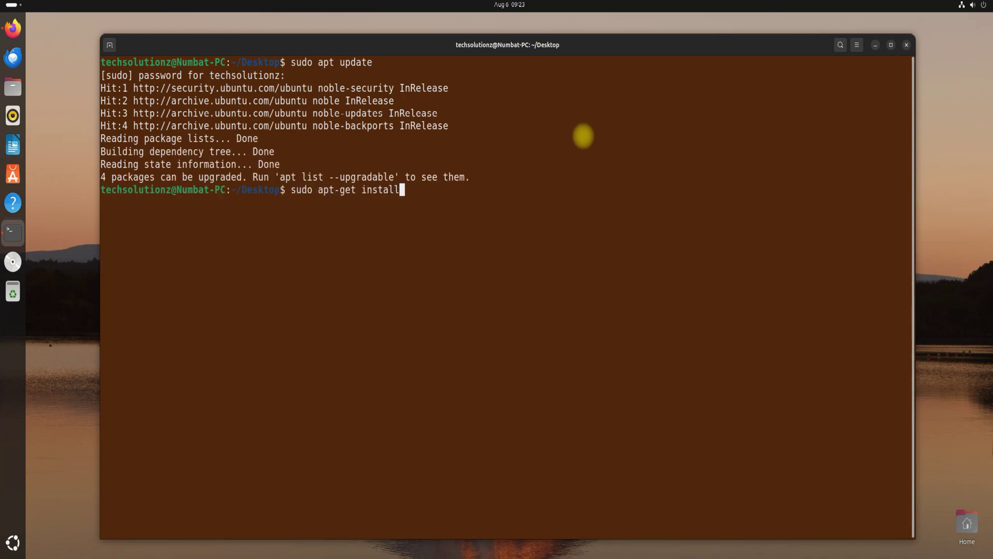
{"action": "type", "text": " software"}
{"action": "type", "text": "-properties-"}
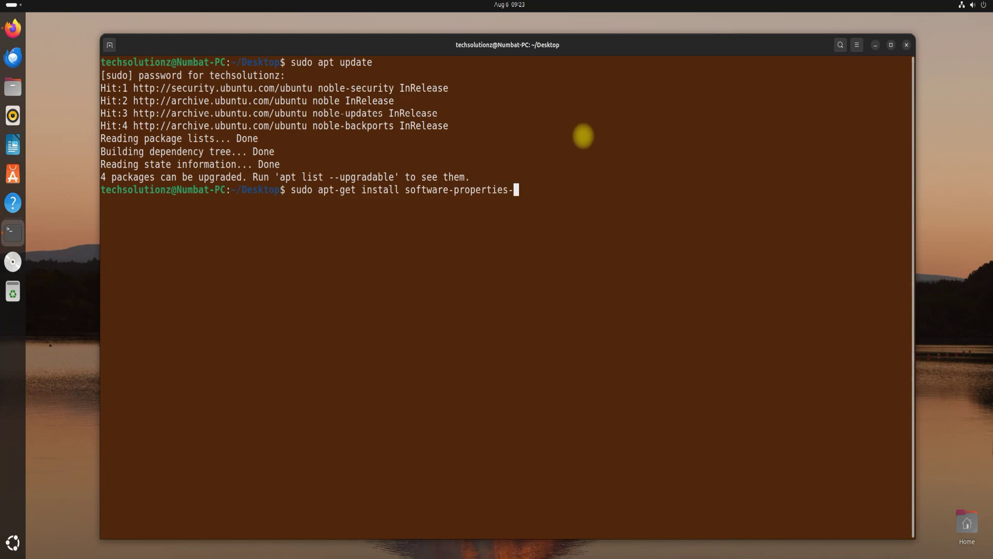
{"action": "type", "text": "common"}
{"action": "key", "text": "Return"}
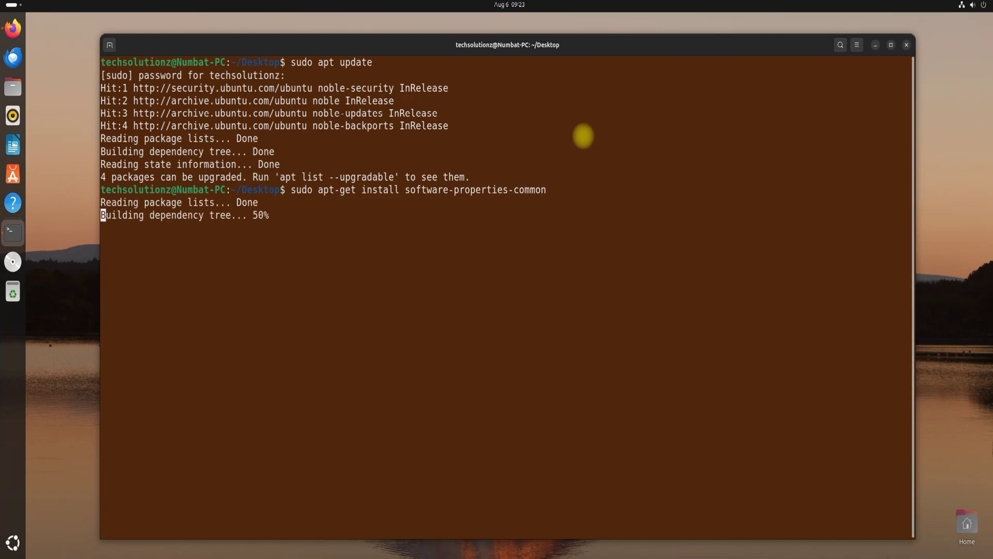
{"action": "type", "text": "clea"}
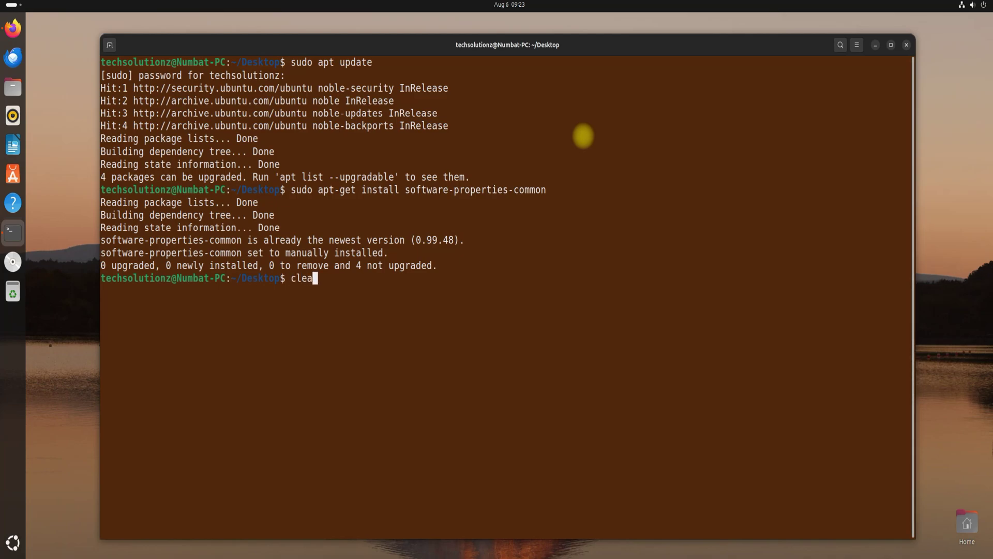
{"action": "type", "text": "r"}
{"action": "key", "text": "Return"}
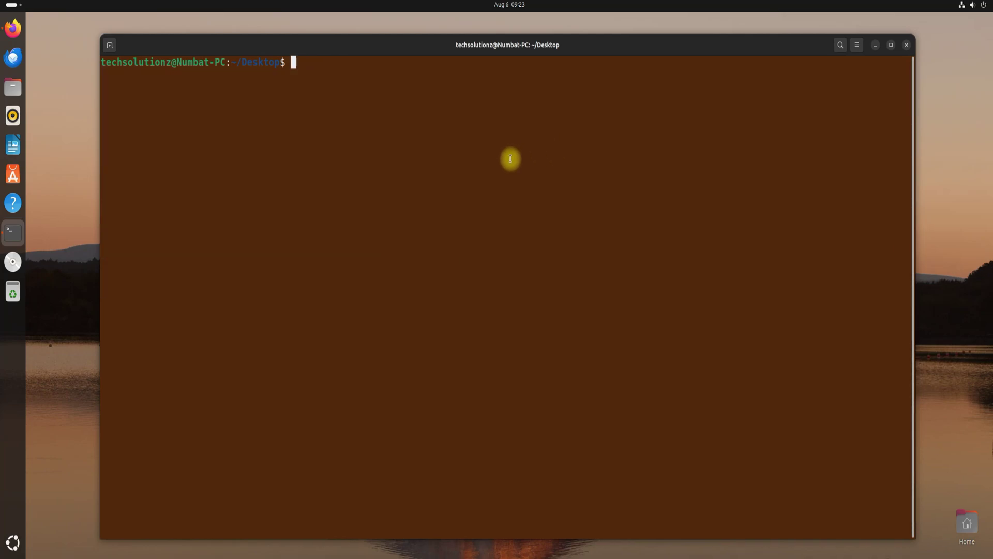
- Add ppa:cappelikan/ppa with add-apt-repository, confirm it, and rerun sudo apt update
{"action": "right_click", "coordinate": [511, 160]}
{"action": "left_click", "coordinate": [538, 195]}
{"action": "key", "text": "Return"}
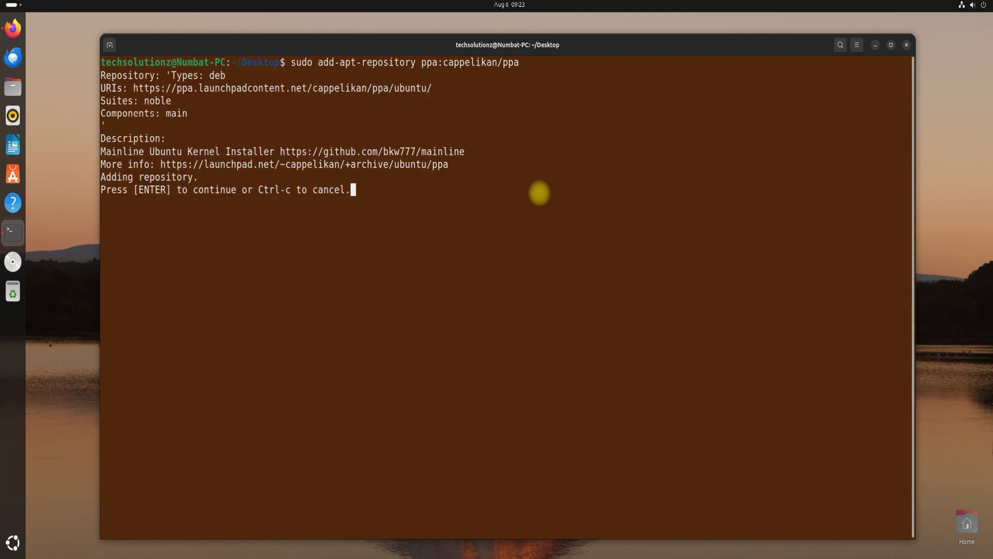
{"action": "key", "text": "Return"}
{"action": "key", "text": "Return"}
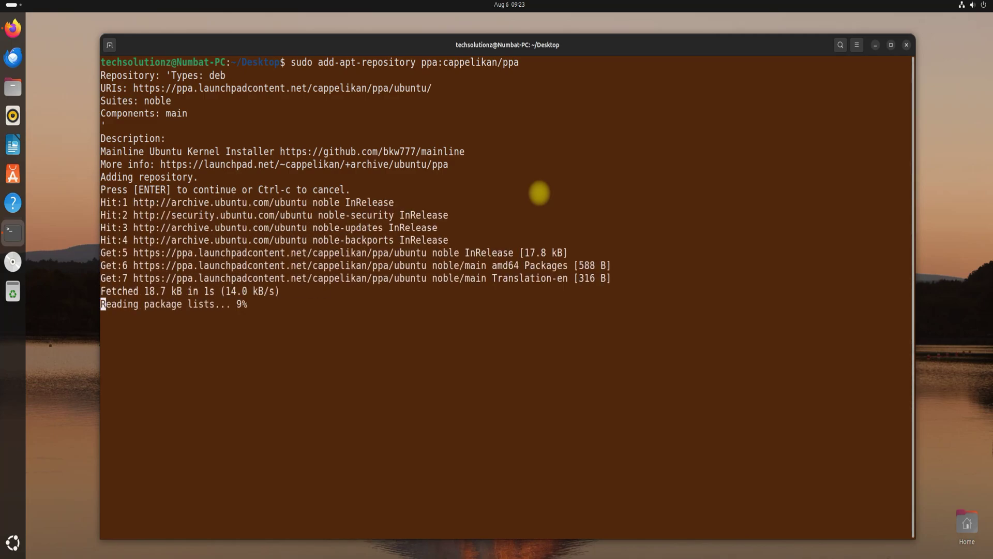
{"action": "type", "text": "sud"}
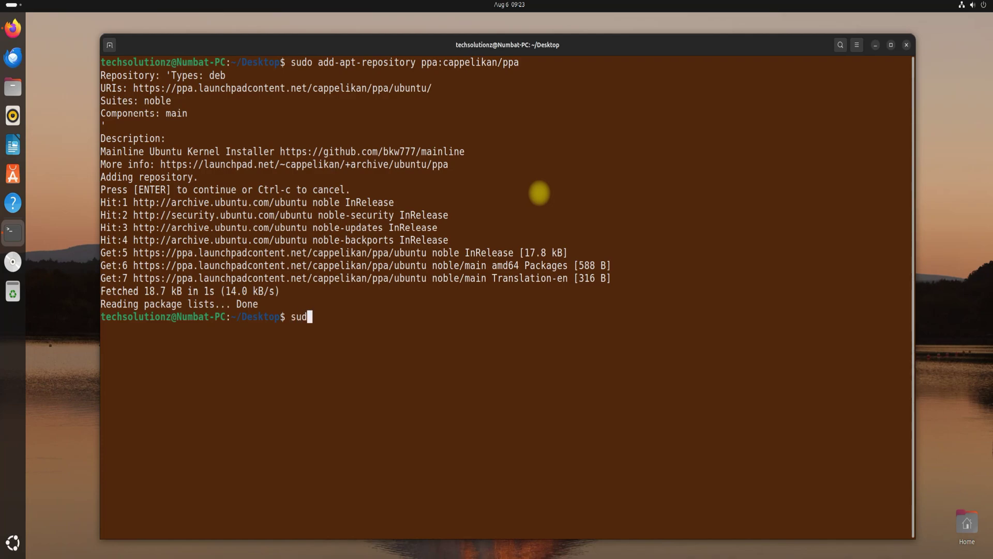
{"action": "type", "text": "o apt upd"}
{"action": "type", "text": "ate"}
{"action": "key", "text": "Return"}
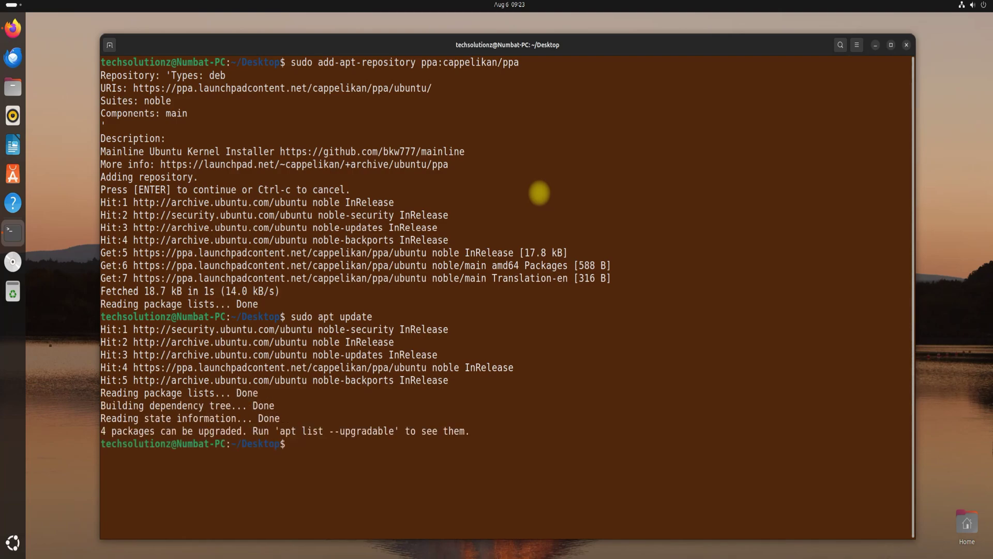
{"action": "type", "text": "clear"}
- Clear the terminal, install the mainline package with sudo apt, confirm it, and exit the terminal
{"action": "key", "text": "Return"}
{"action": "type", "text": "sudo"}
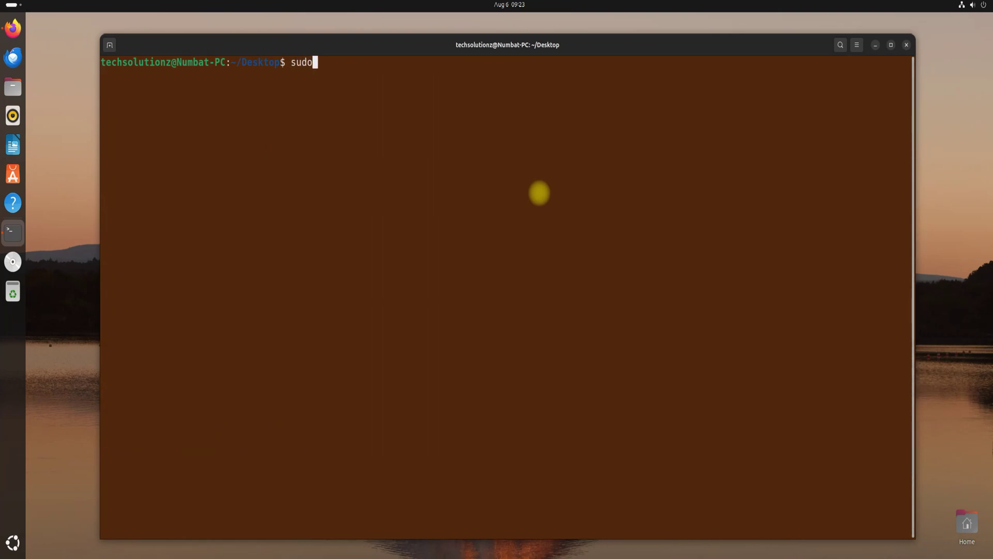
{"action": "type", "text": " apt install"}
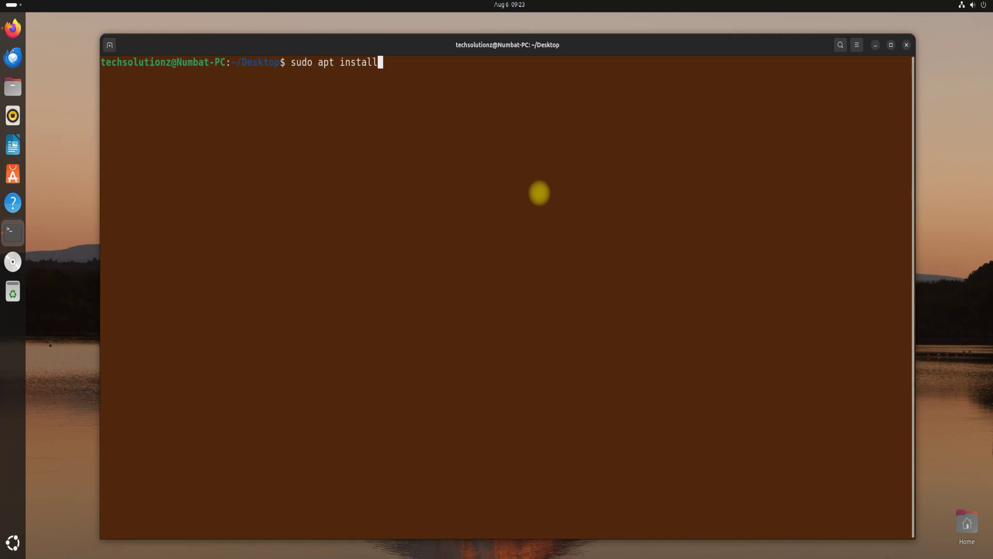
{"action": "type", "text": " mainline"}
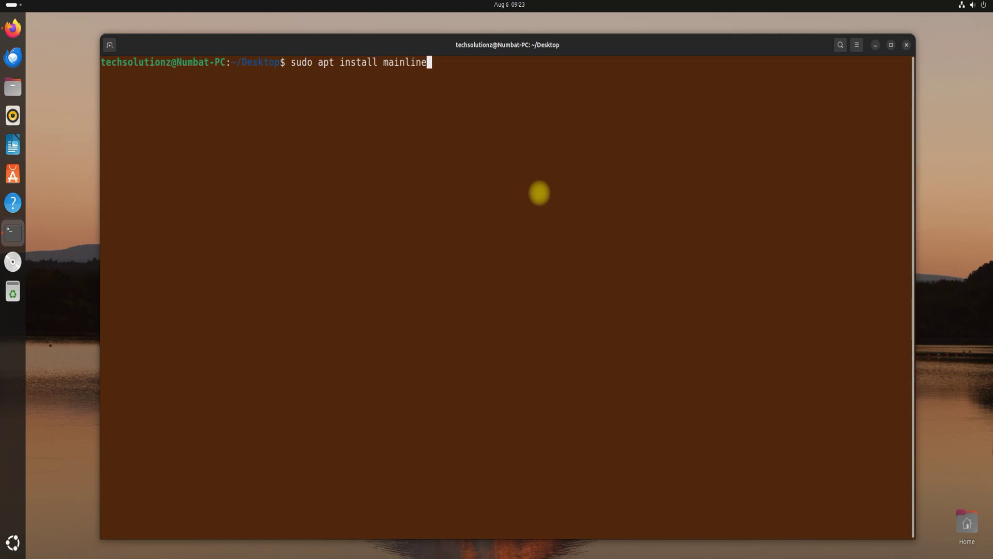
{"action": "key", "text": "Return"}
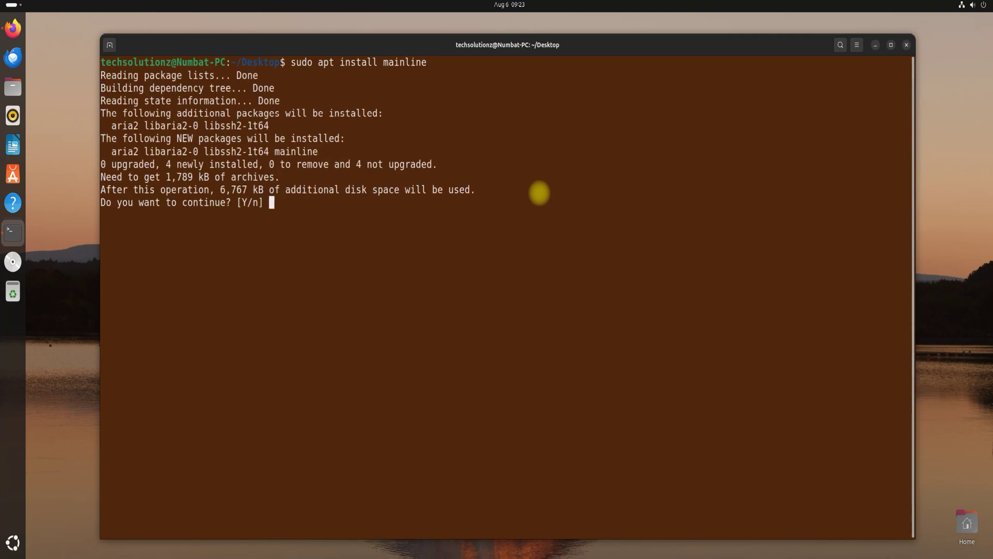
{"action": "type", "text": "Y"}
{"action": "key", "text": "Return"}
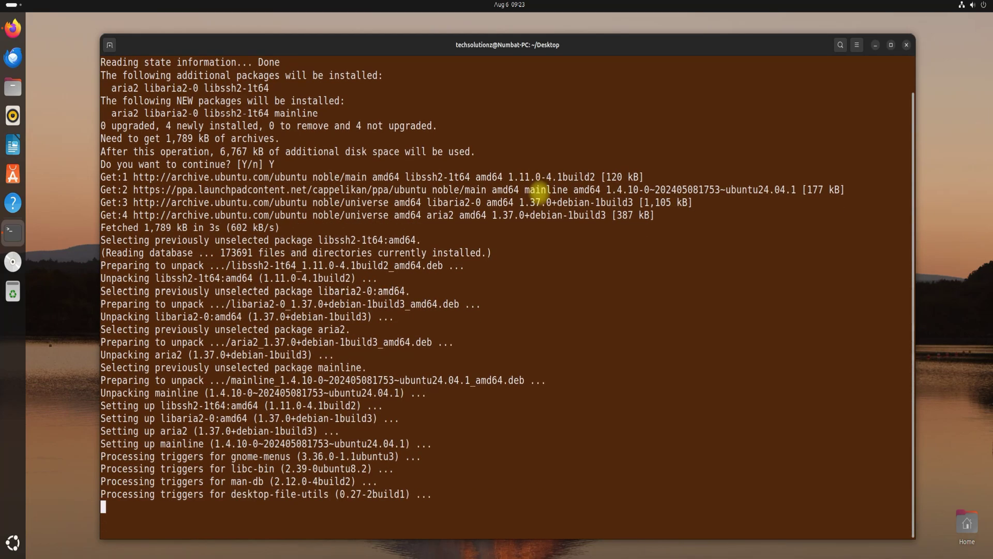
{"action": "type", "text": "e"}
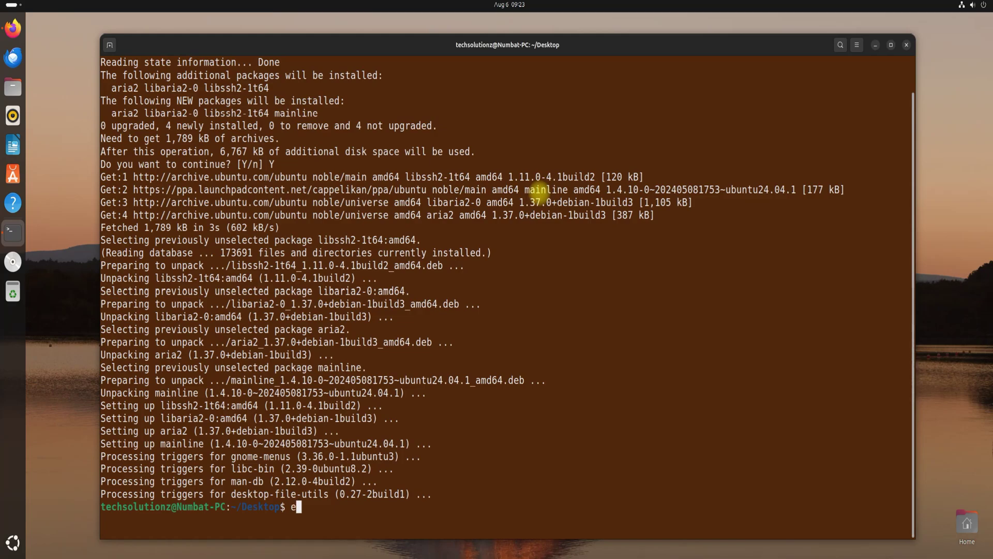
{"action": "type", "text": "xit"}
{"action": "key", "text": "Return"}
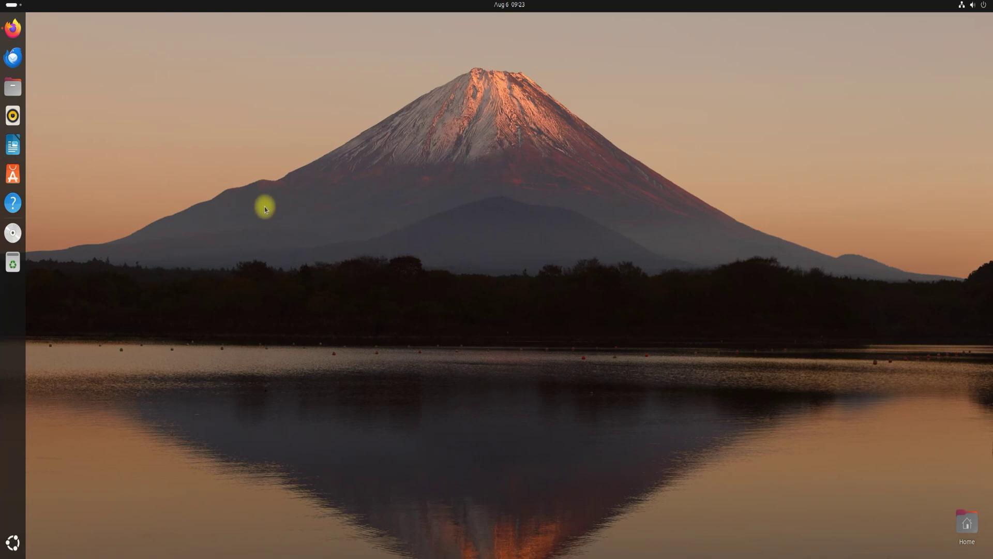
- Launch Mainline Kernels from the app grid and start installing kernel 6.10.3
{"action": "left_click", "coordinate": [13, 541]}
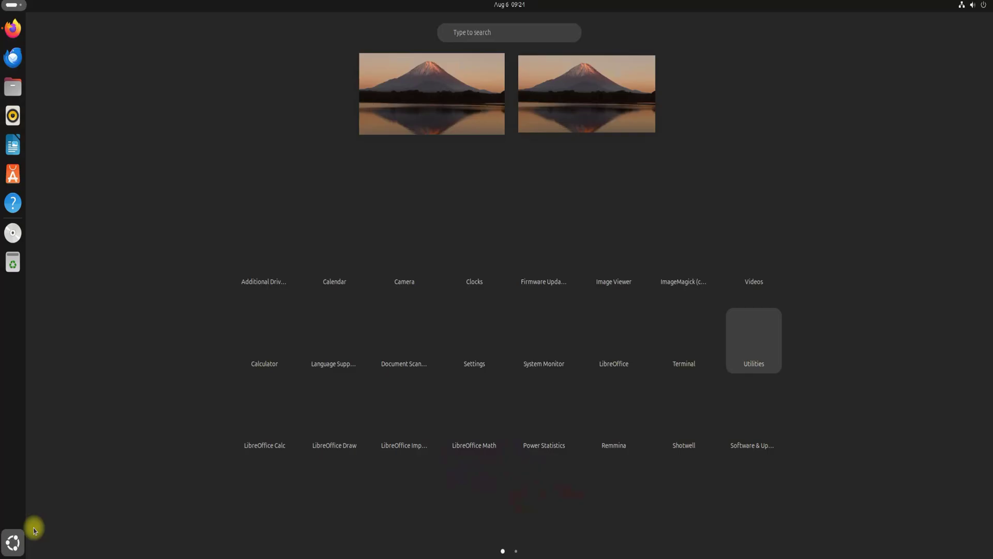
{"action": "scroll", "coordinate": [568, 270], "scroll_direction": "down", "scroll_amount": 1}
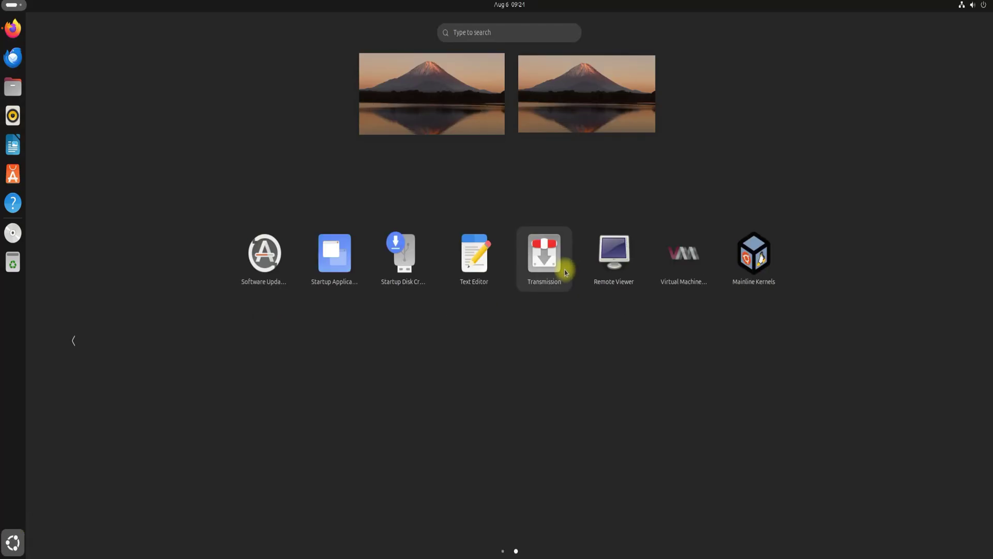
{"action": "left_click", "coordinate": [753, 257]}
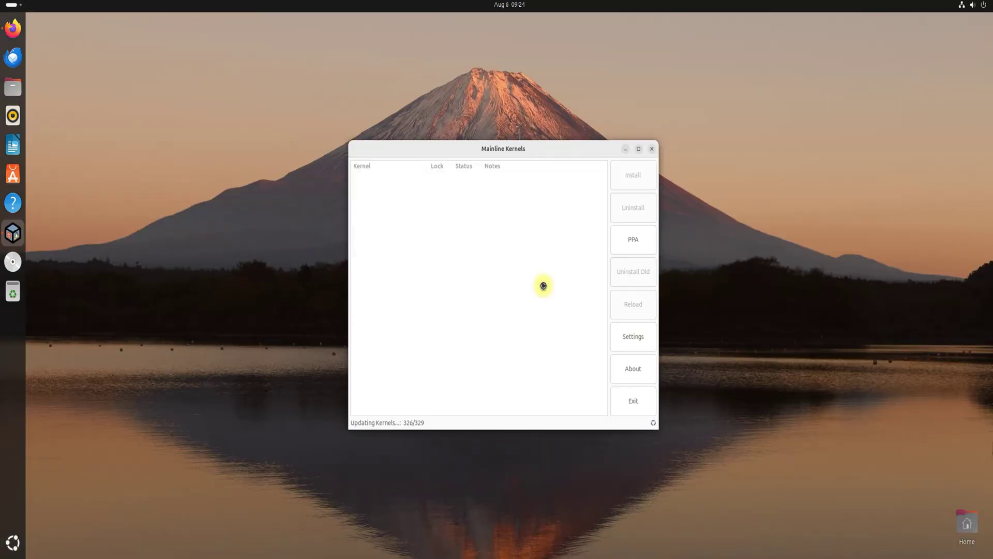
{"action": "left_click", "coordinate": [597, 177]}
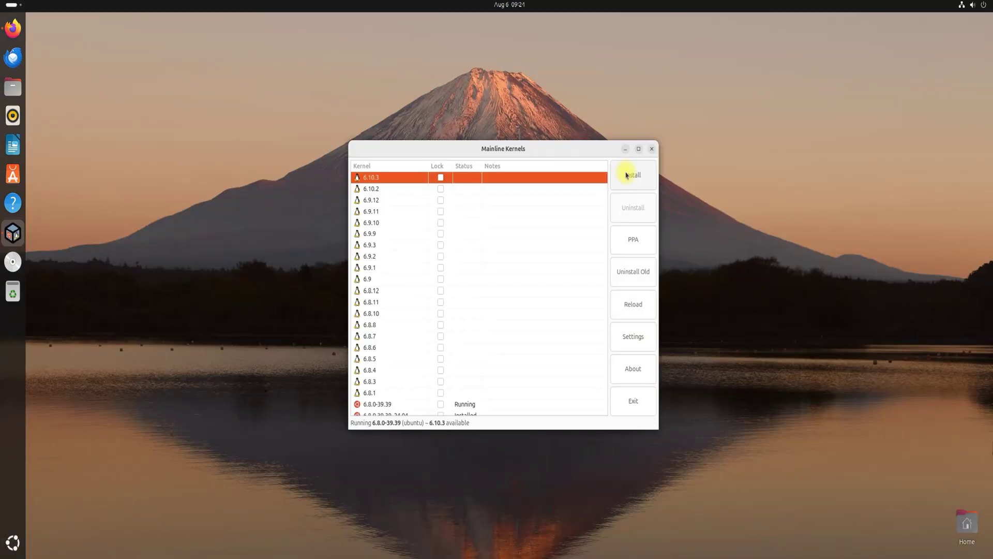
{"action": "left_click", "coordinate": [625, 175]}
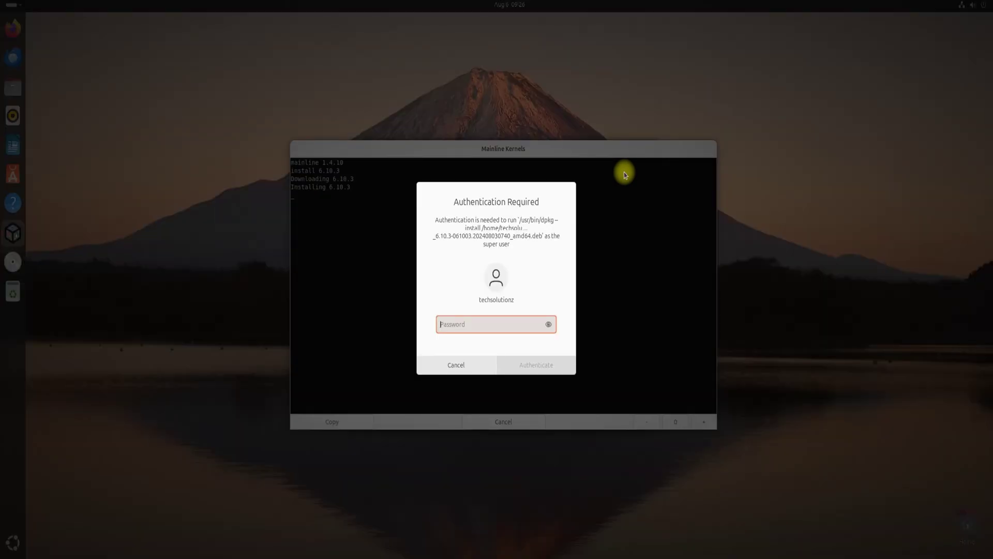
{"action": "type", "text": "xxxx"}
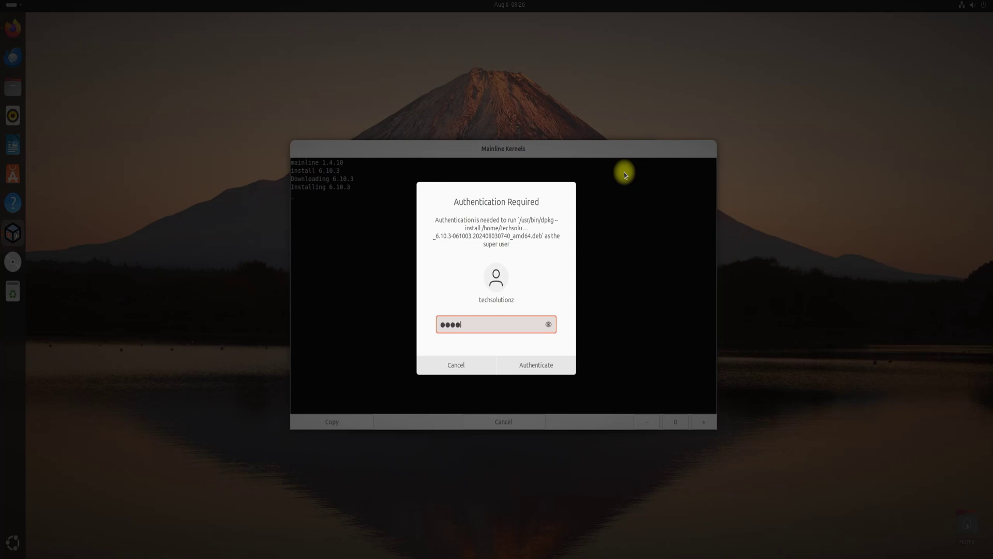
{"action": "type", "text": "xx"}
- Authenticate with the administrator password and close the finished kernel 6.10.3 install log
{"action": "left_click", "coordinate": [547, 364]}
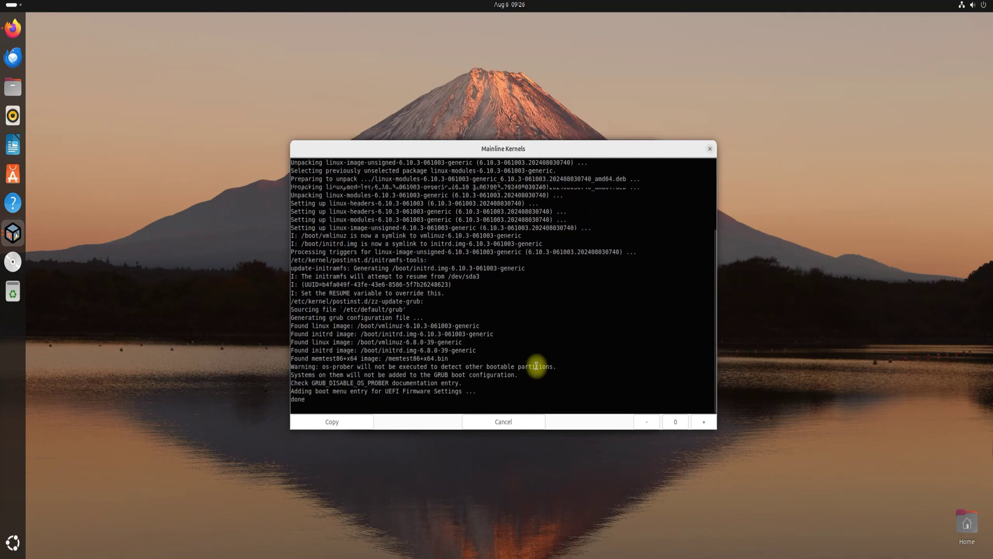
{"action": "left_click", "coordinate": [497, 421]}
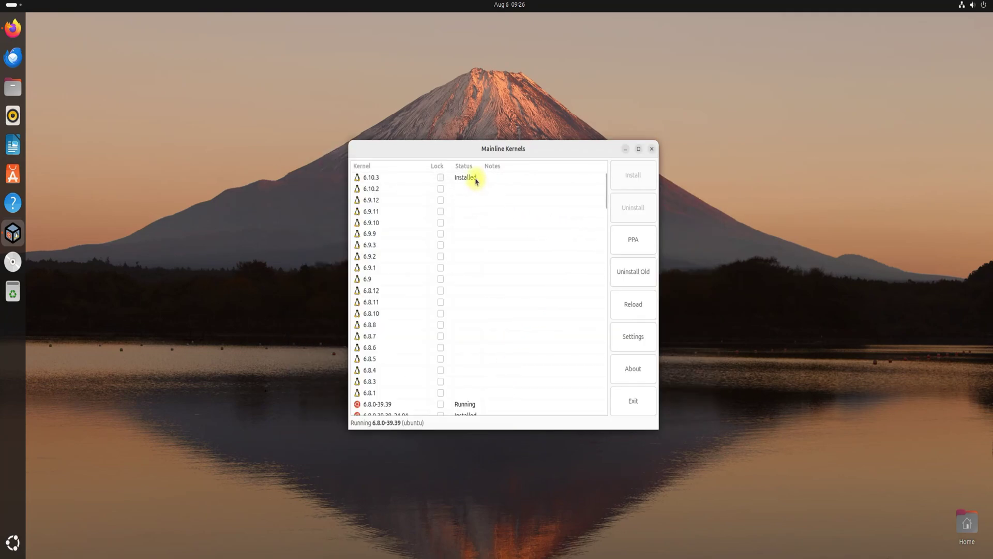
- With 6.10.3 selected, run Uninstall Old, authenticate, close the error log, and quit Mainline Kernels
{"action": "left_click", "coordinate": [475, 179]}
{"action": "left_click", "coordinate": [632, 277]}
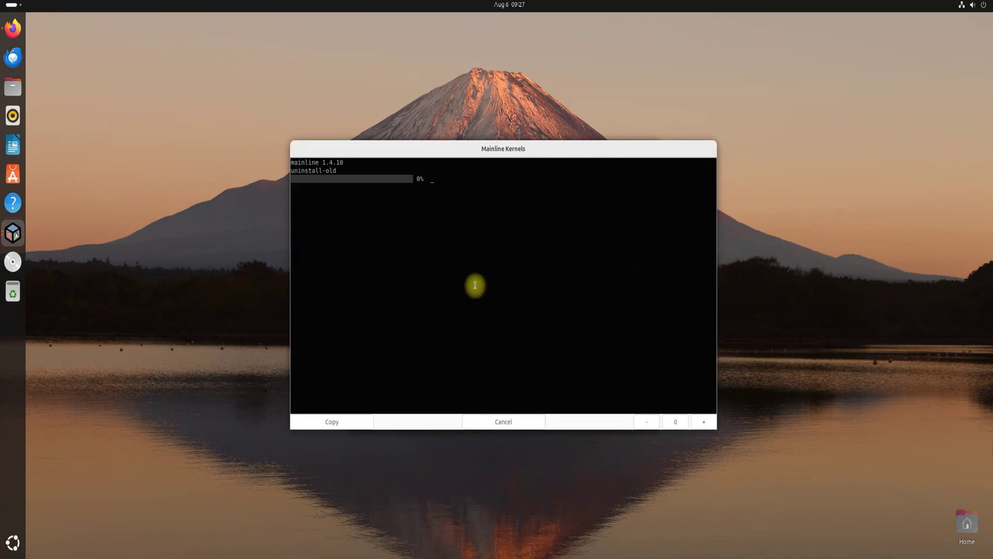
{"action": "type", "text": "*"}
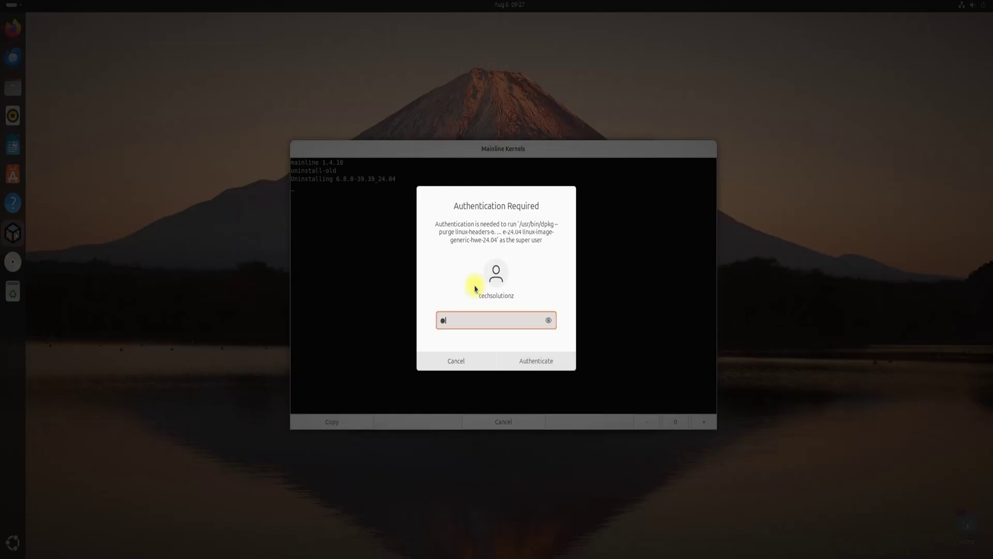
{"action": "type", "text": "*****"}
{"action": "left_click", "coordinate": [520, 361]}
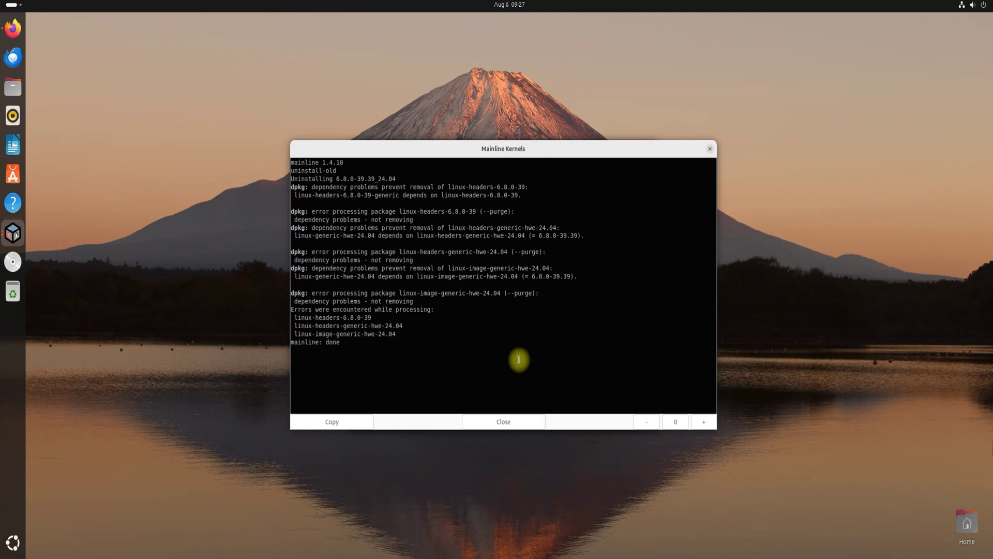
{"action": "left_click", "coordinate": [506, 421]}
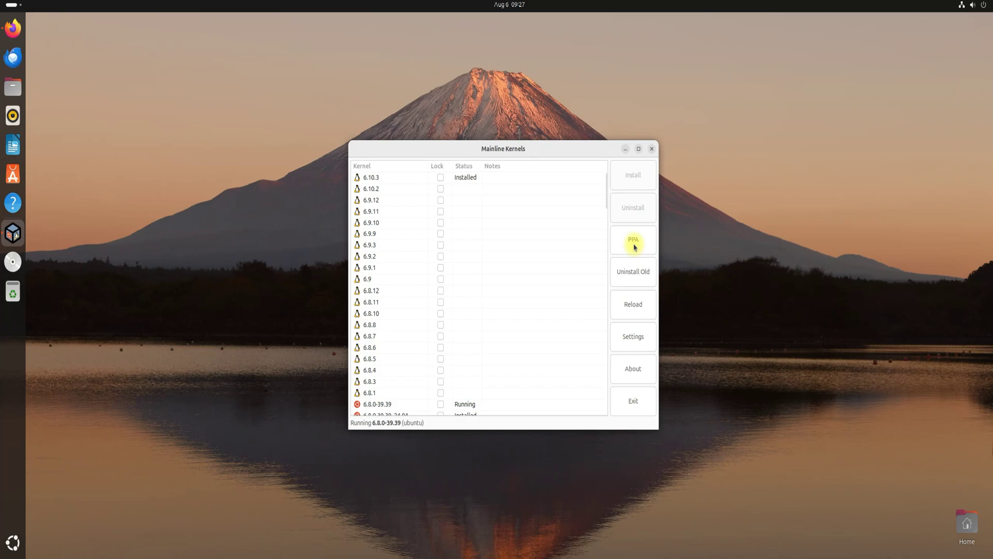
{"action": "left_click", "coordinate": [651, 148]}
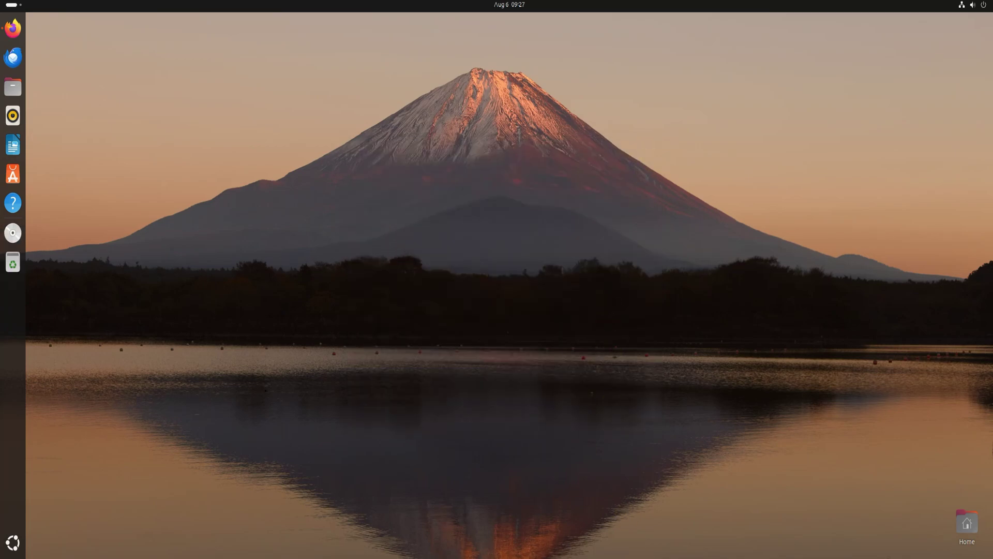